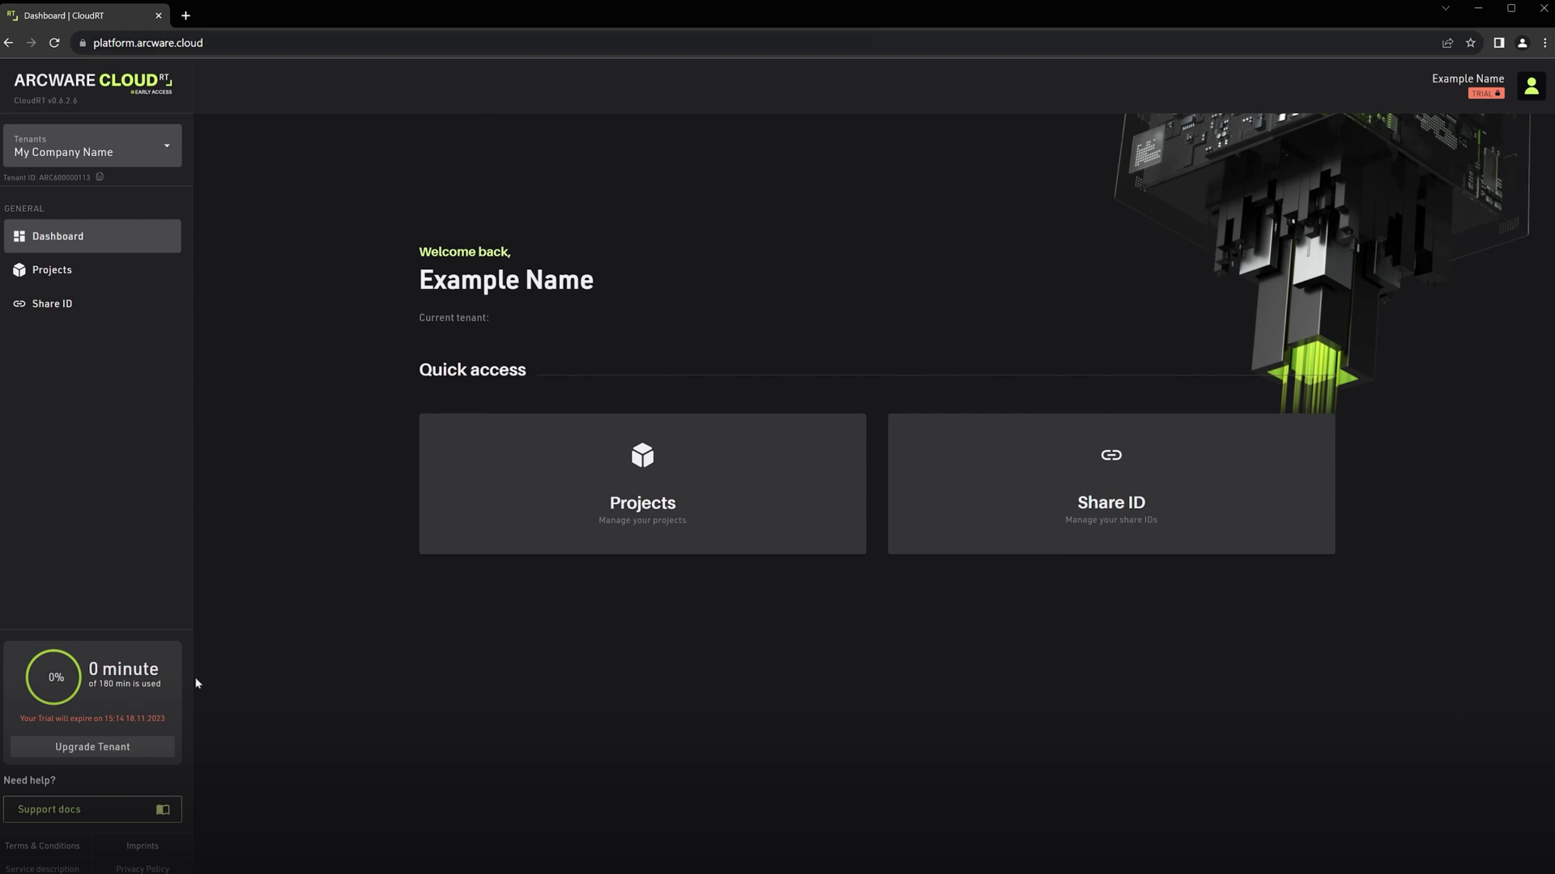
- Start upgrading the trial tenant and accept the terms and privacy policy
left_click(143, 743)
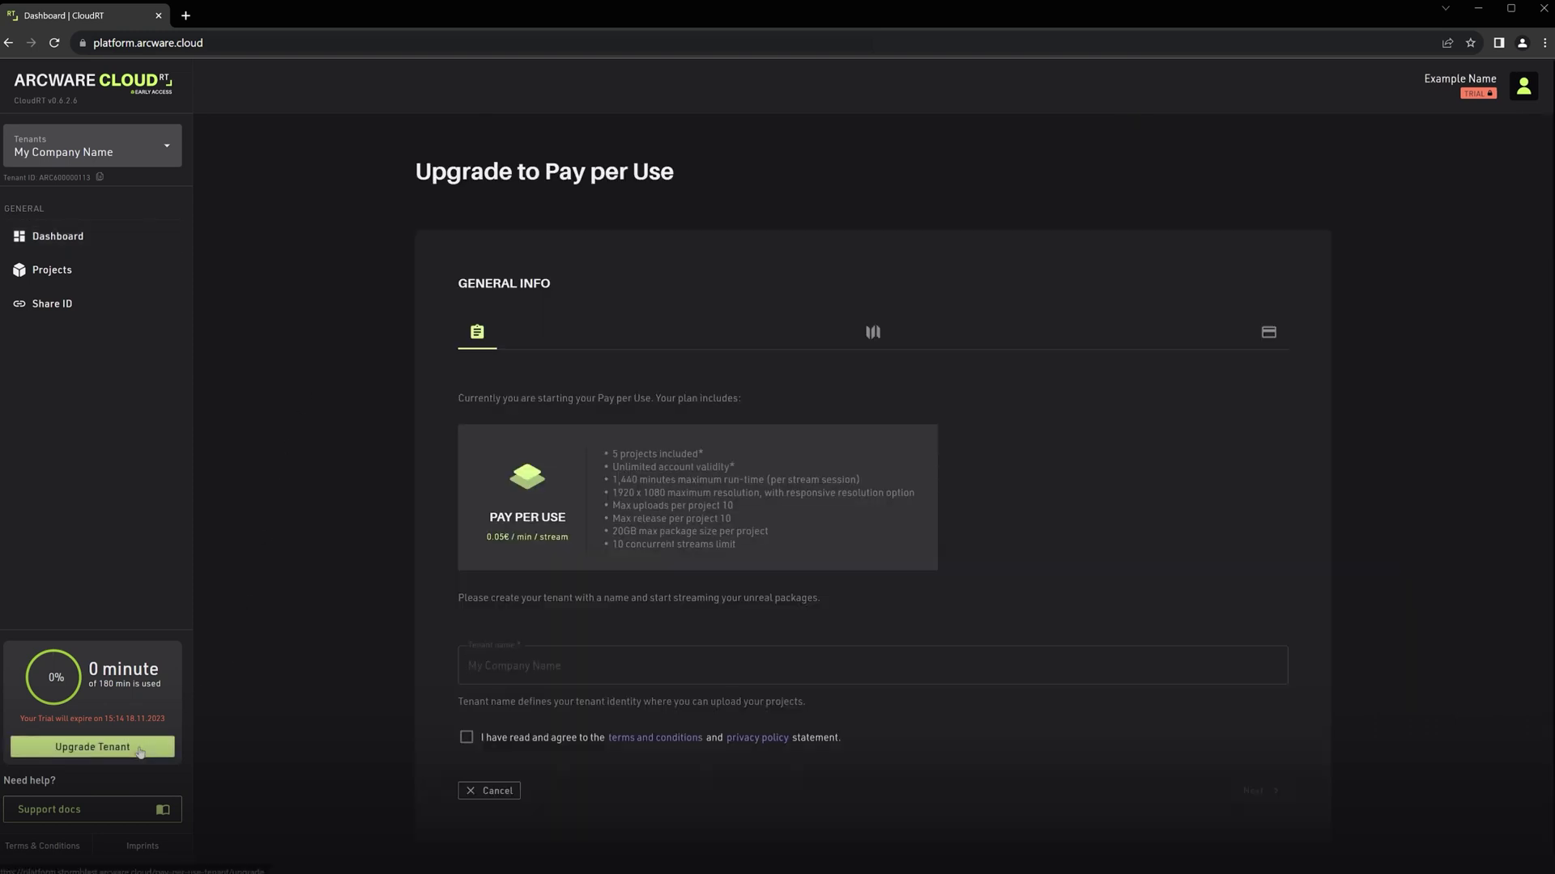
left_click(466, 738)
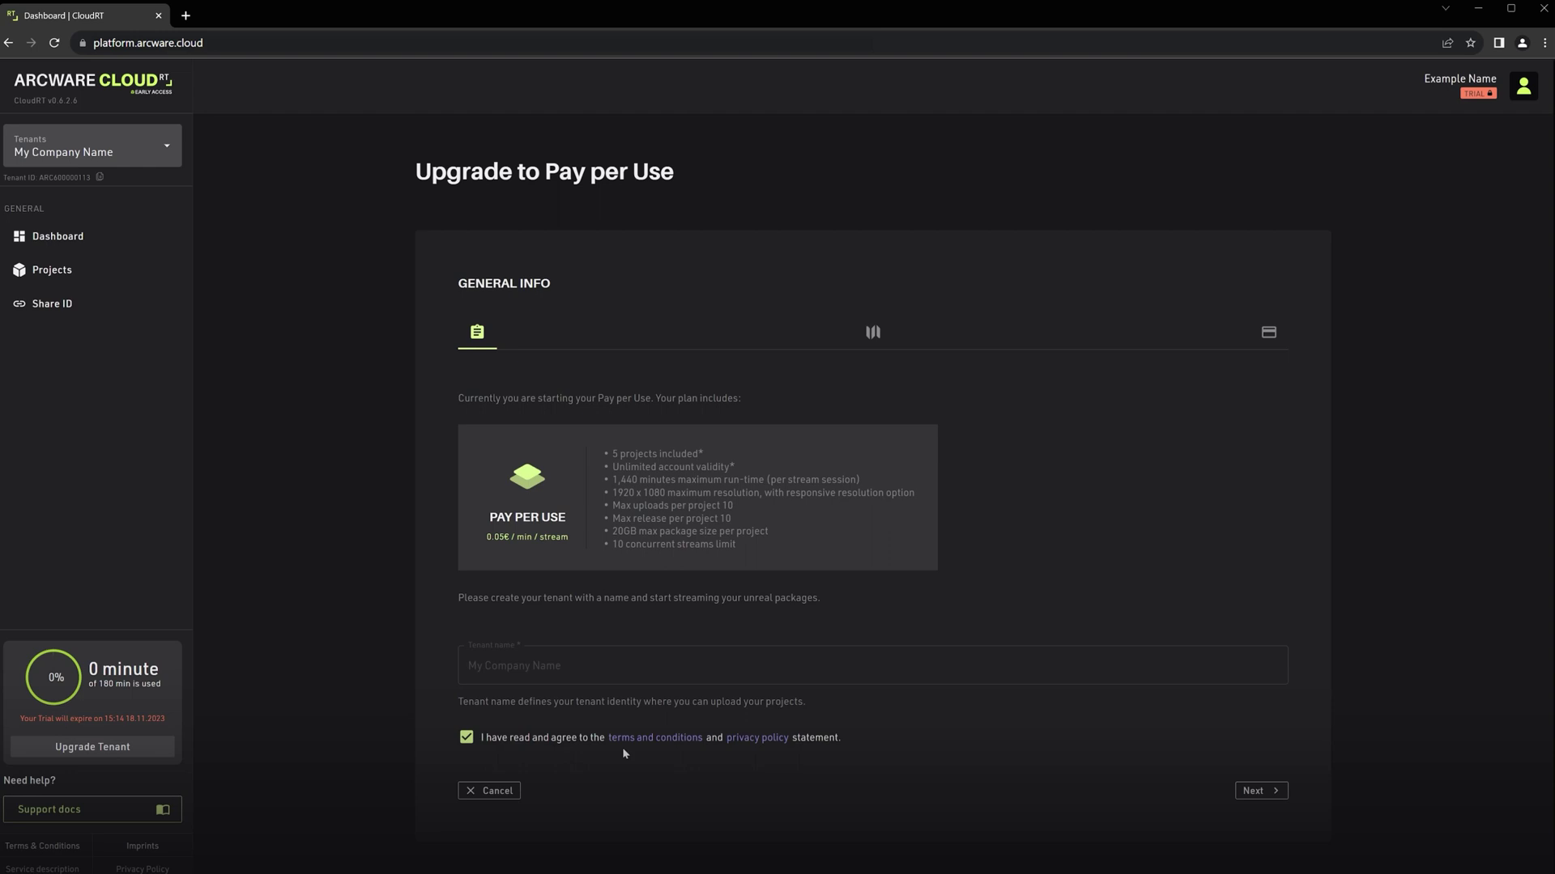
- Complete the billing information, including a phone number, and continue to payment
left_click(1261, 790)
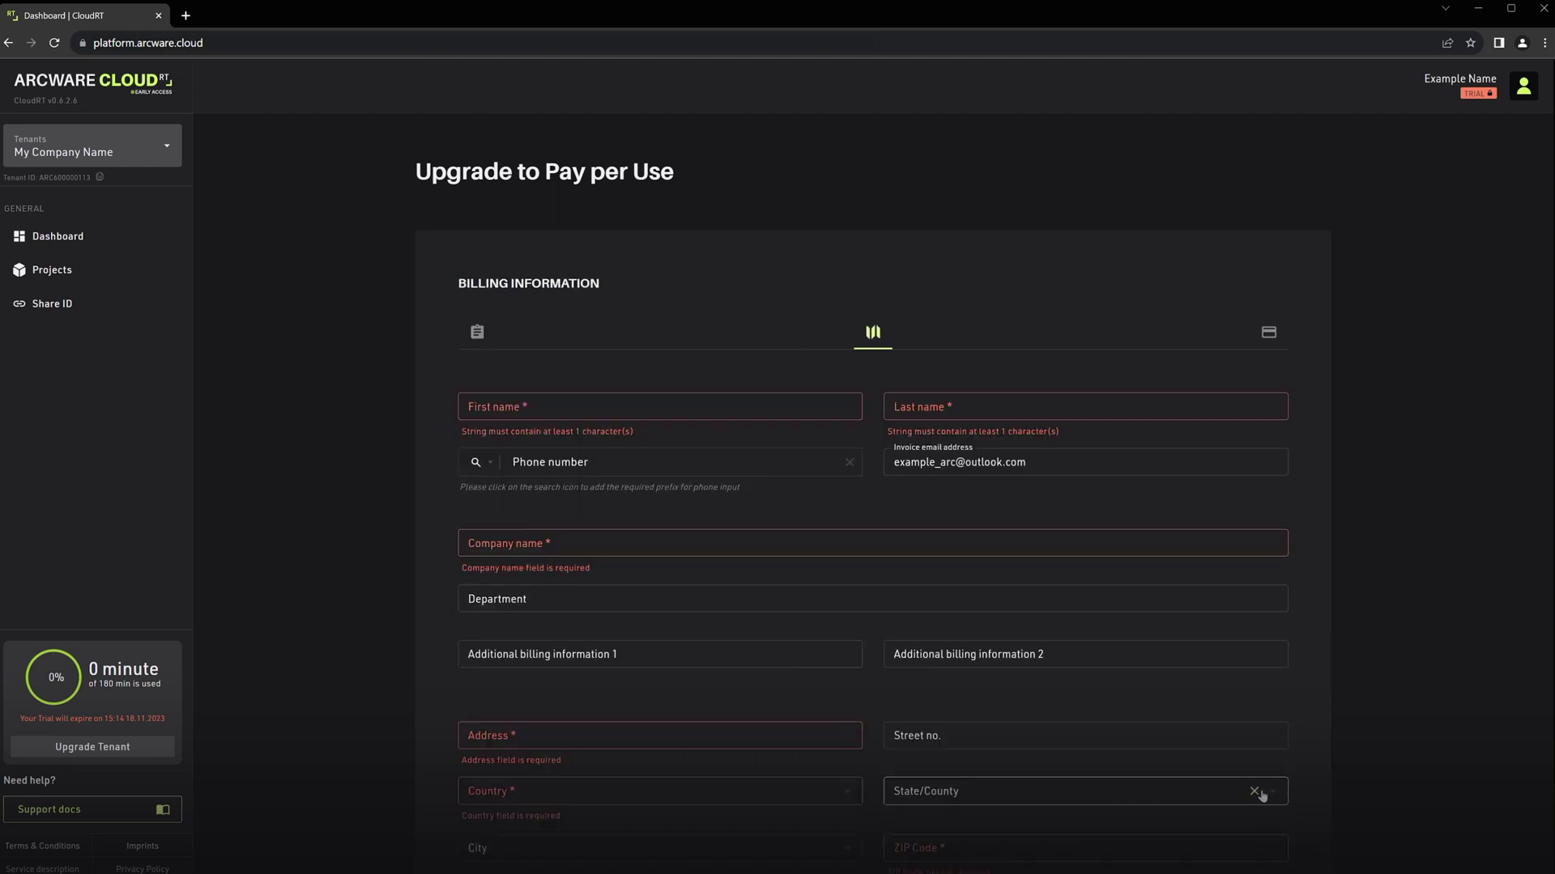
scroll(1163, 806, "down", 2)
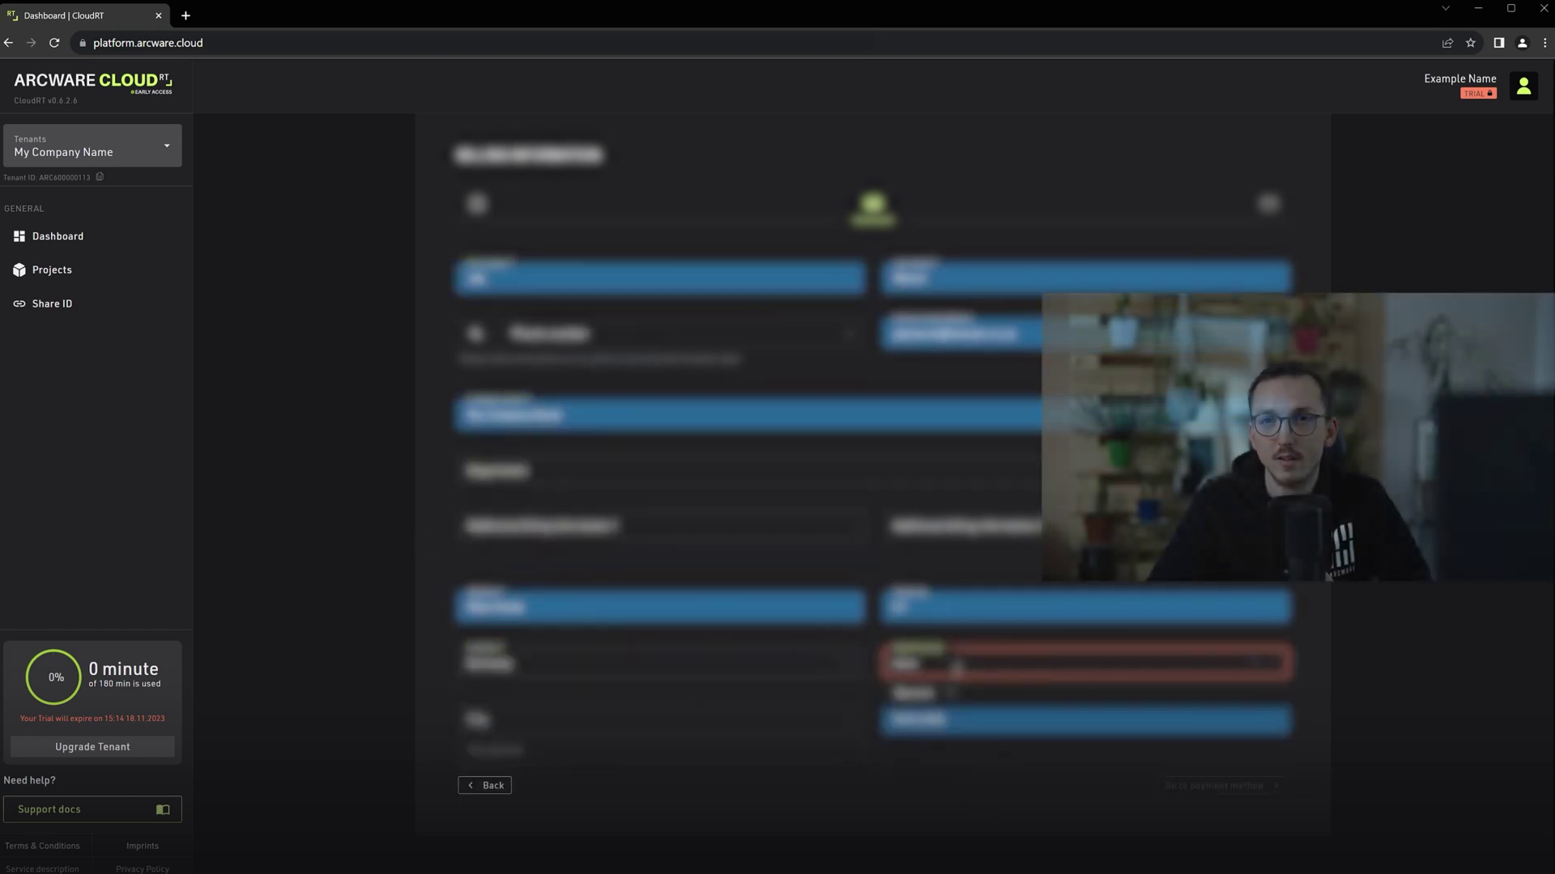
left_click(630, 335)
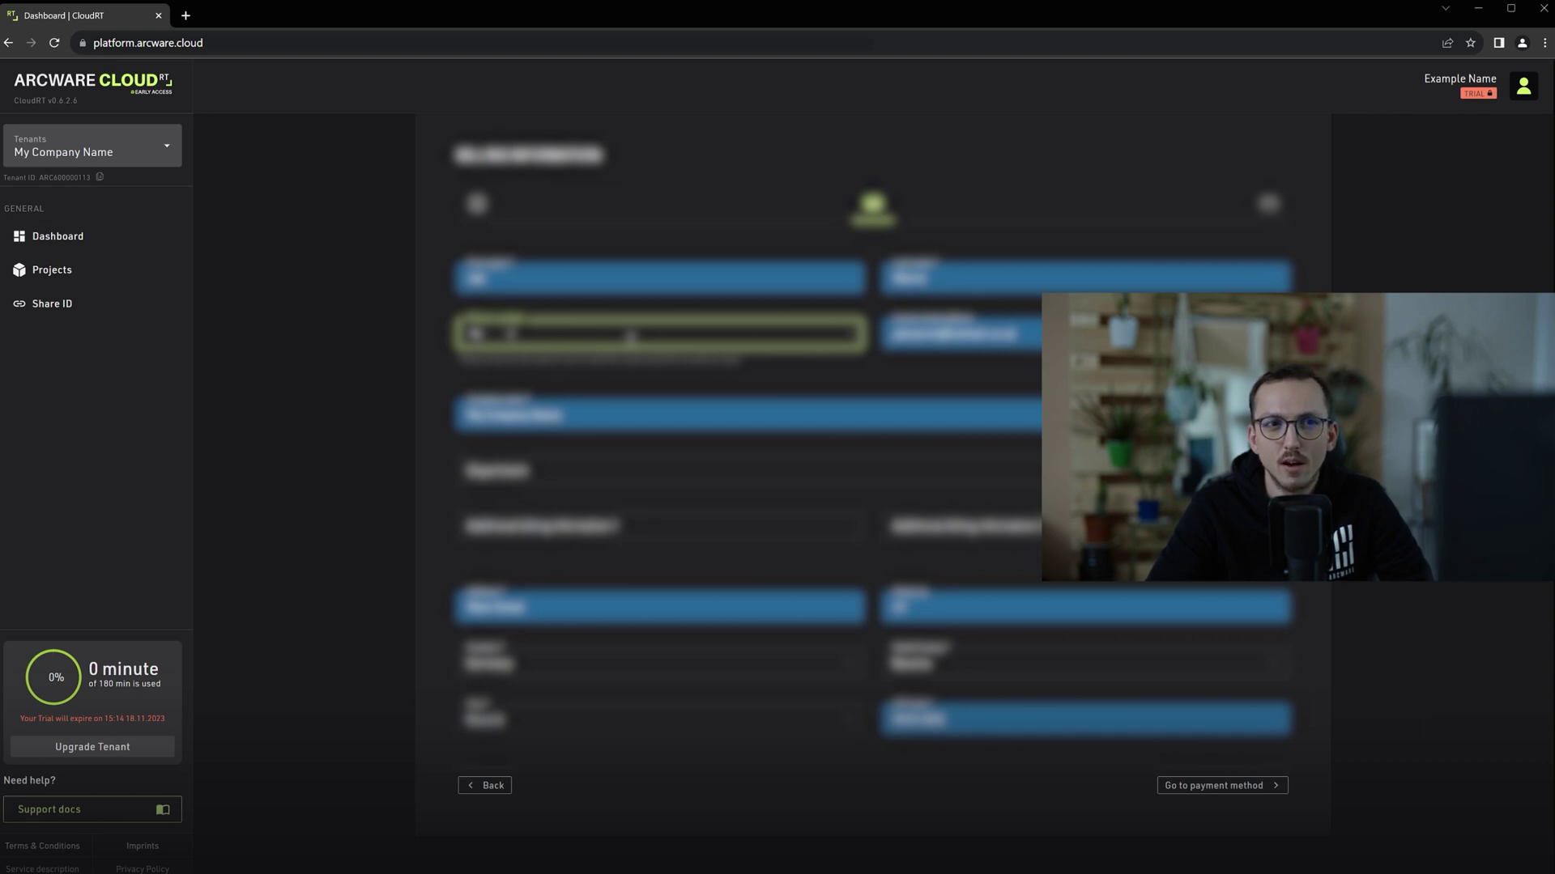
left_click(1166, 789)
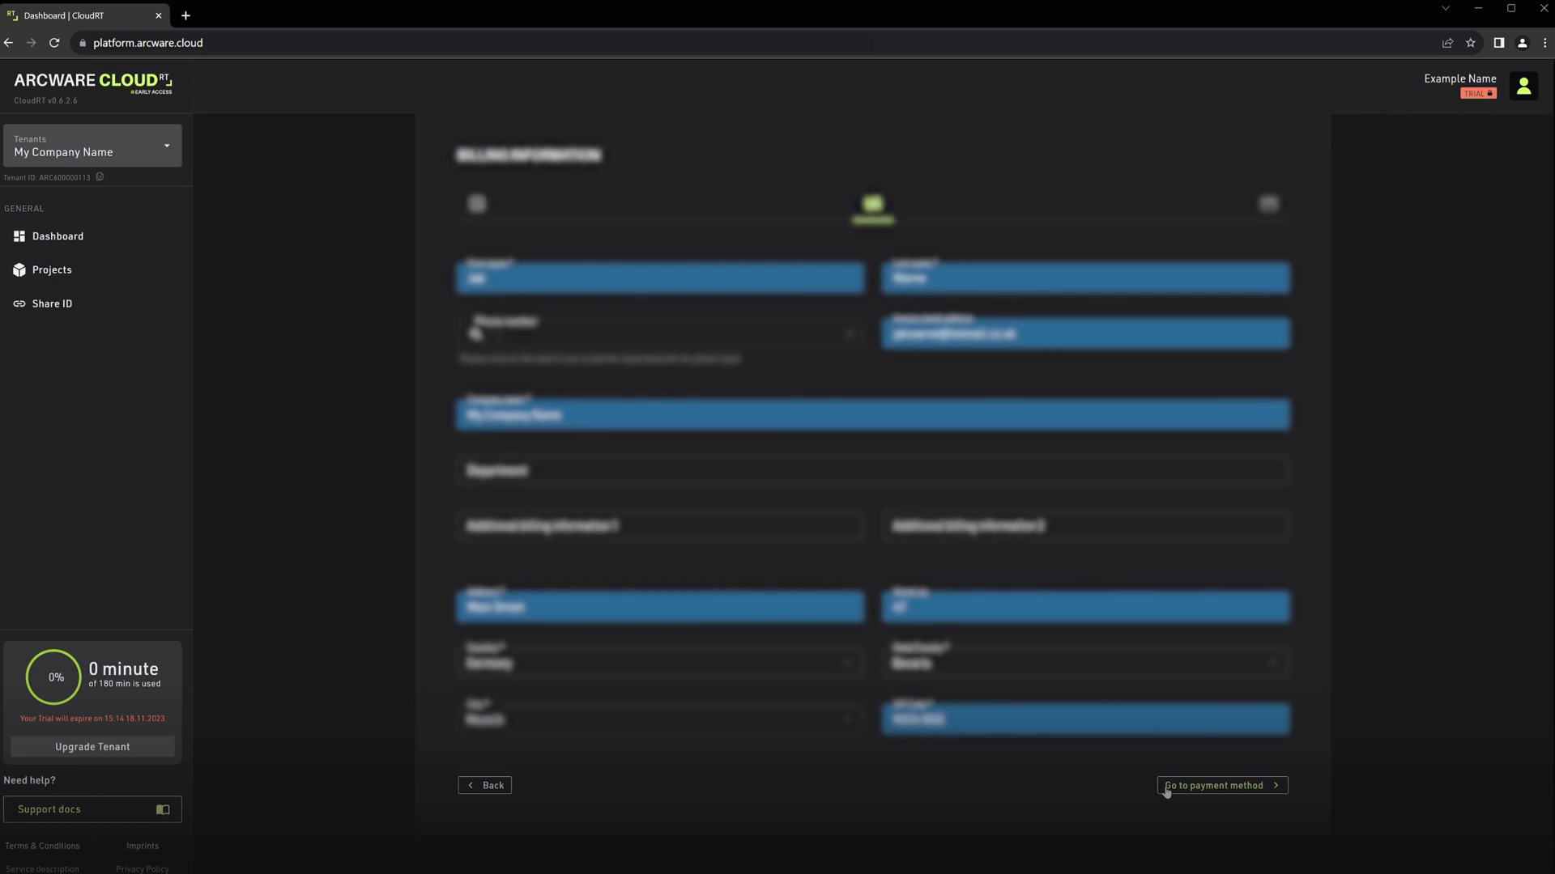
left_click(1166, 787)
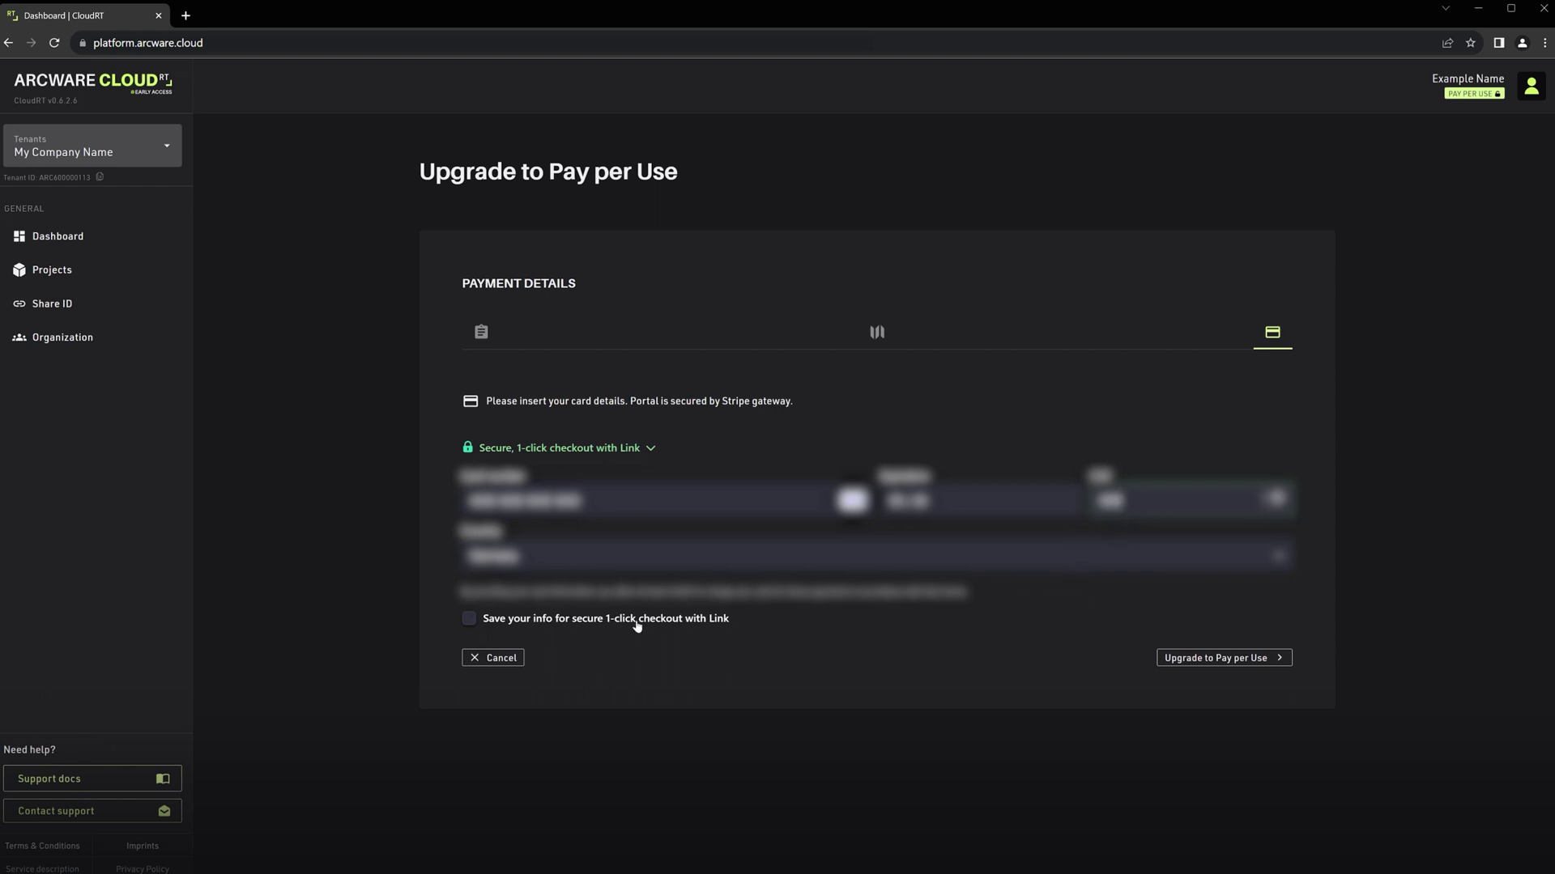
- Submit the card details to confirm the Pay per Use upgrade
left_click(1216, 658)
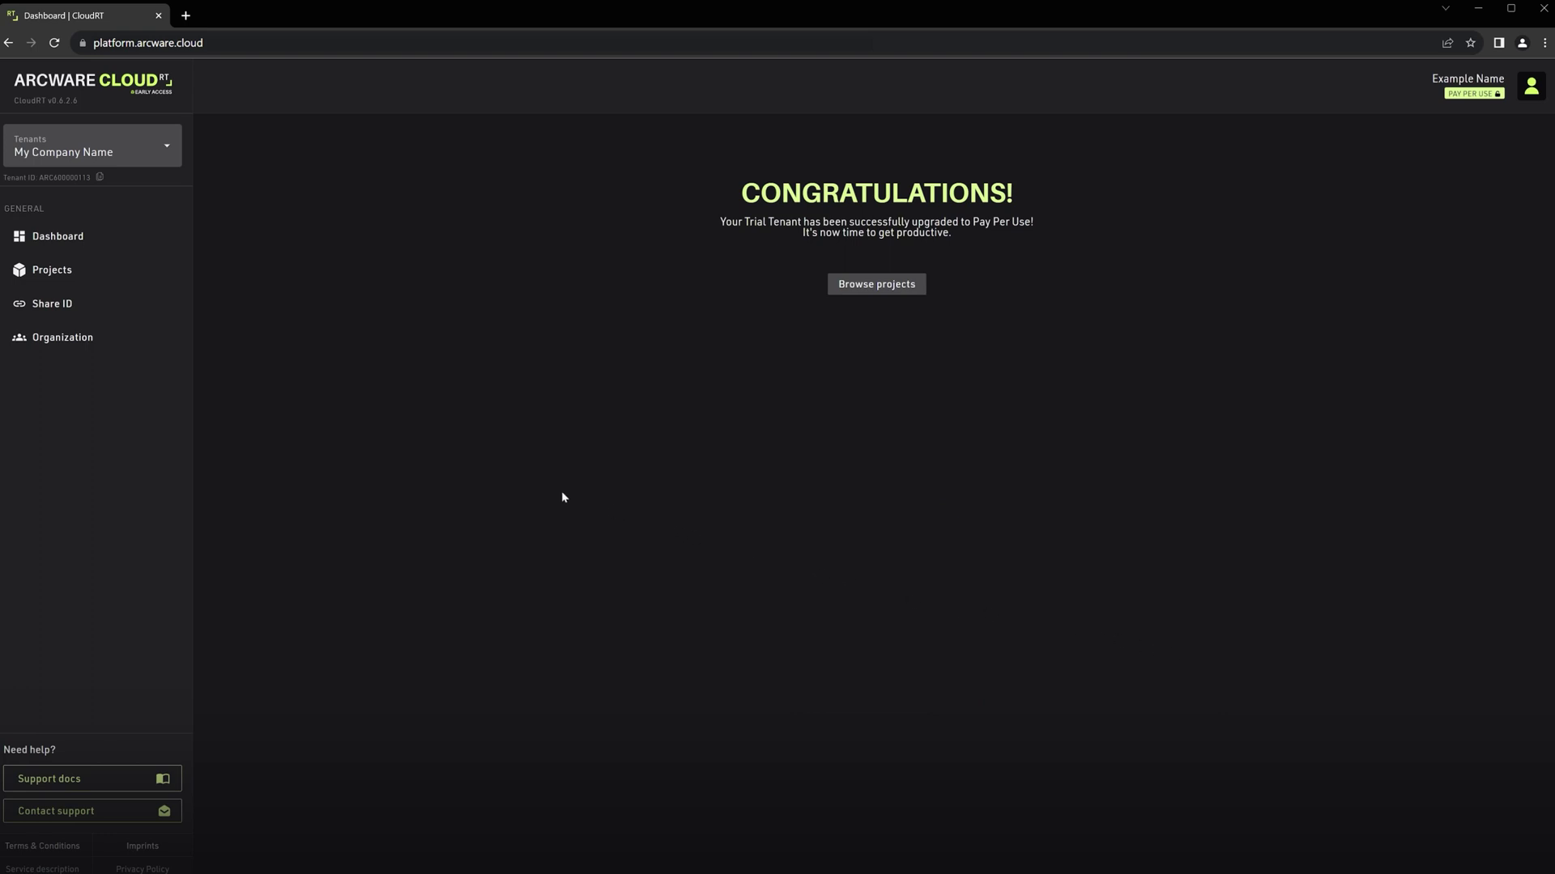
- Assign the Pay per Use plan to My First Project and open its details page
left_click(130, 270)
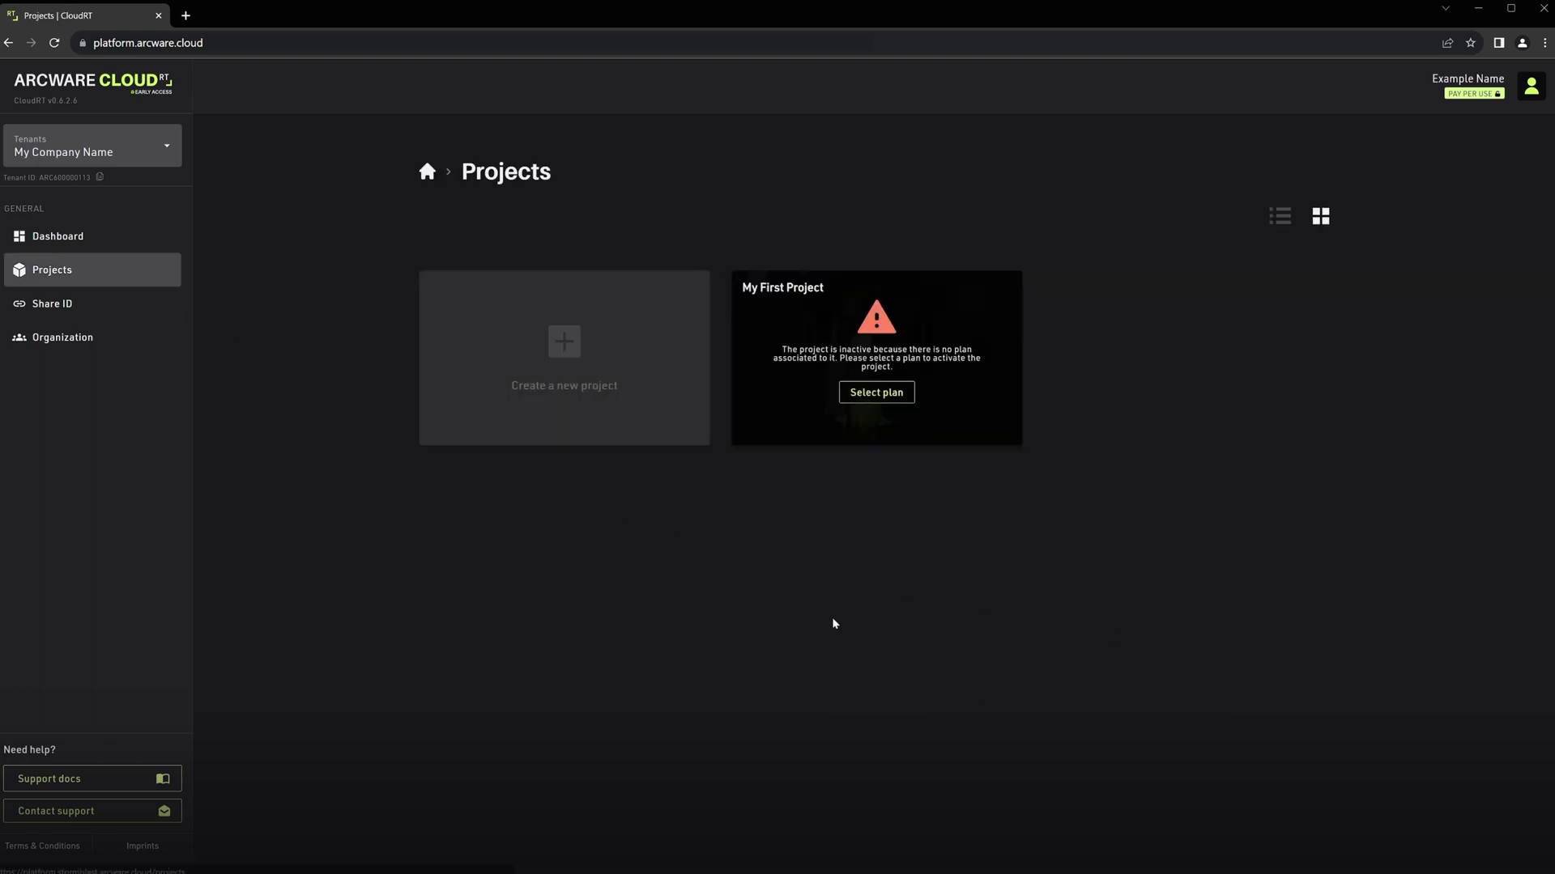
left_click(877, 401)
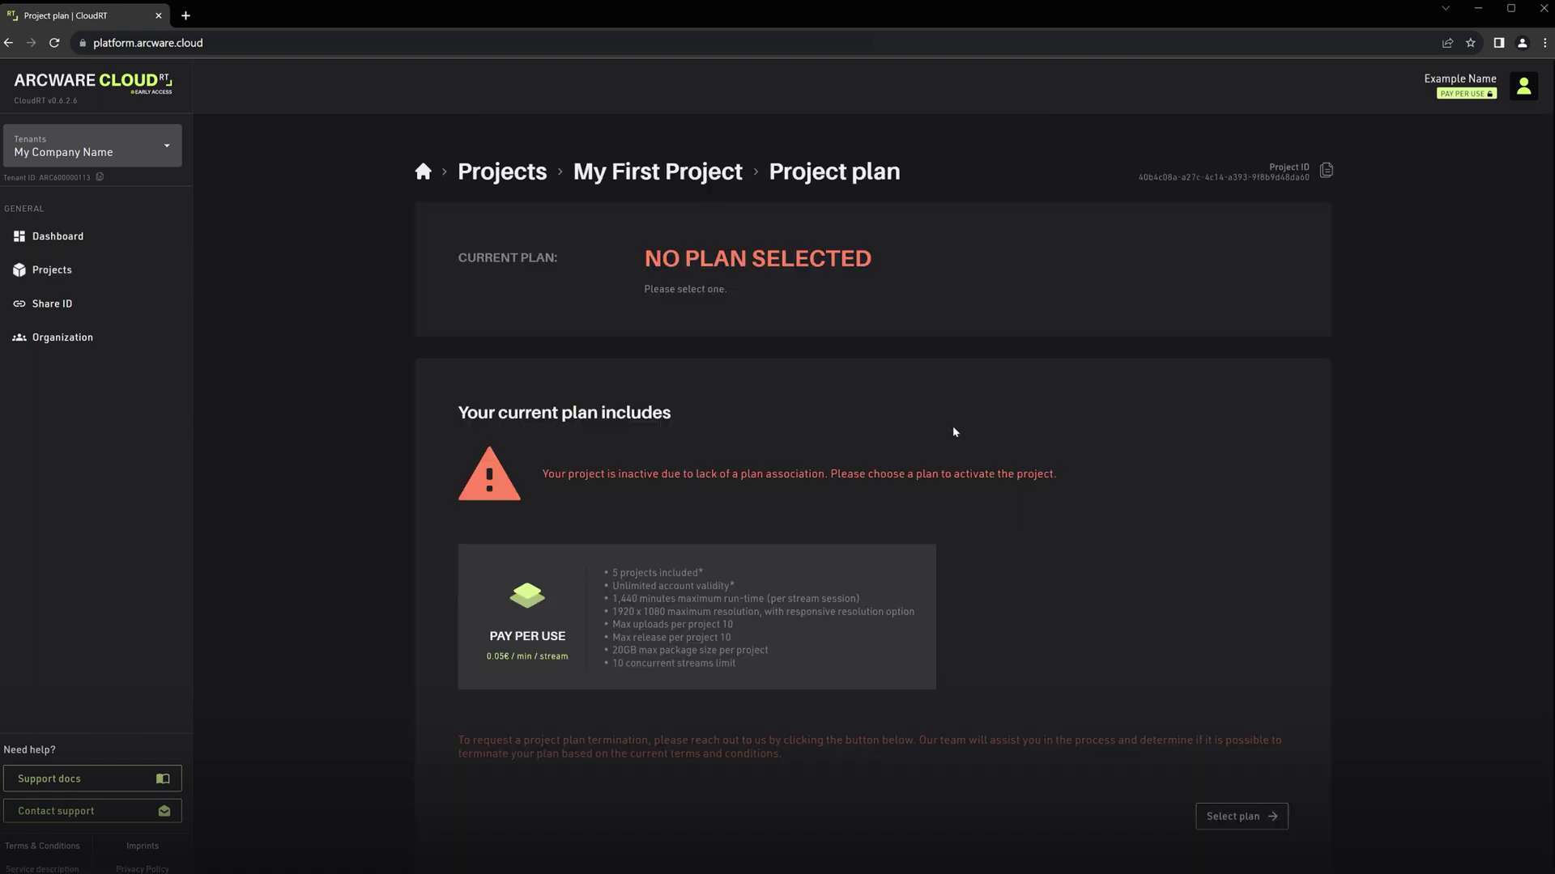
left_click(1238, 782)
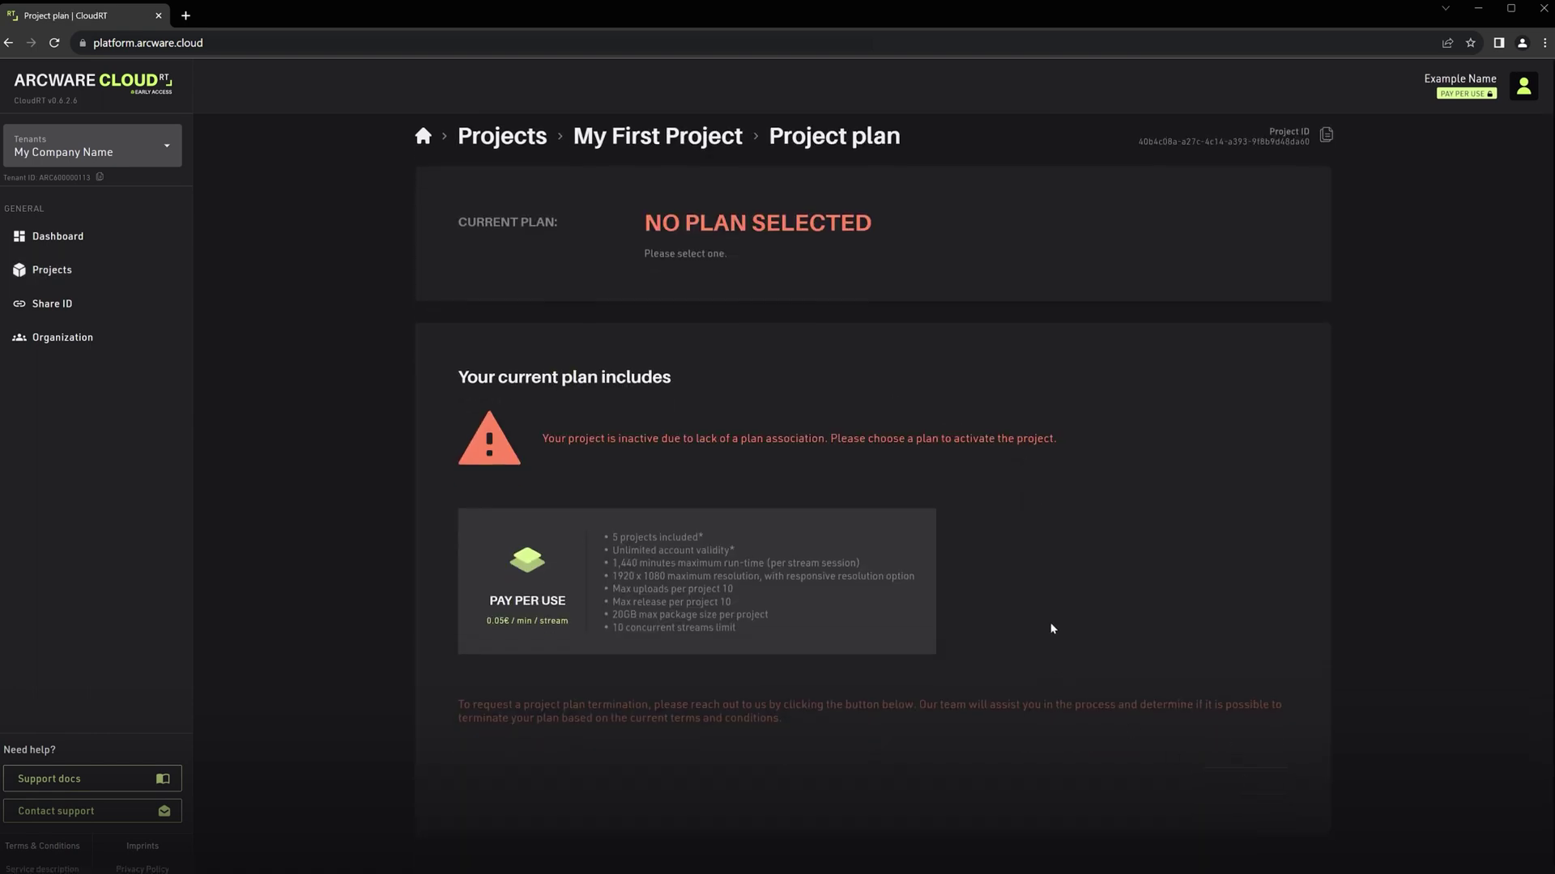
left_click(119, 268)
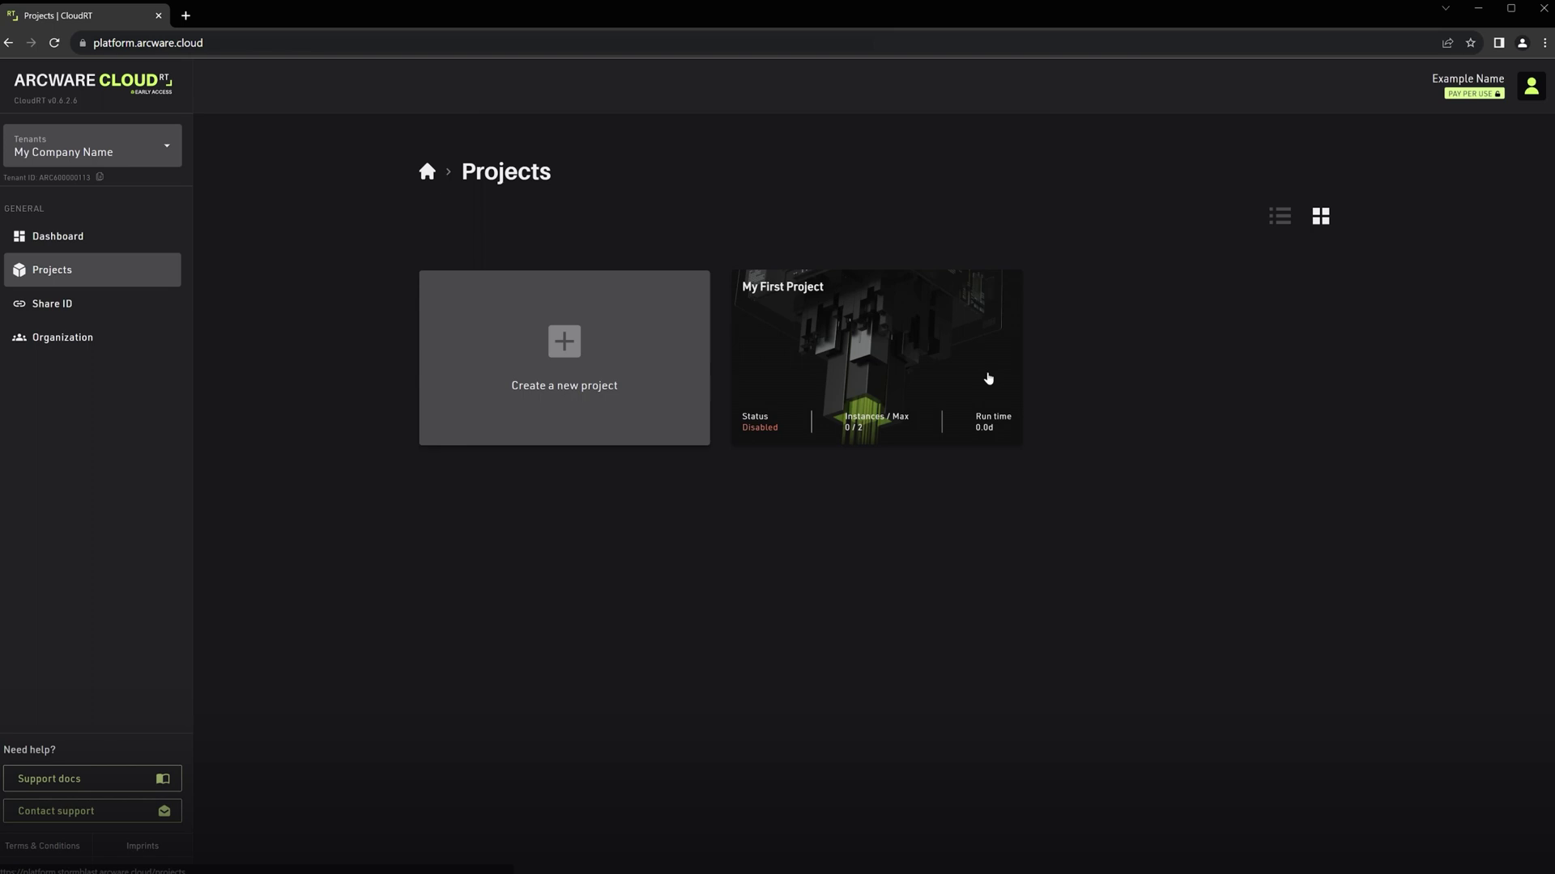
left_click(986, 377)
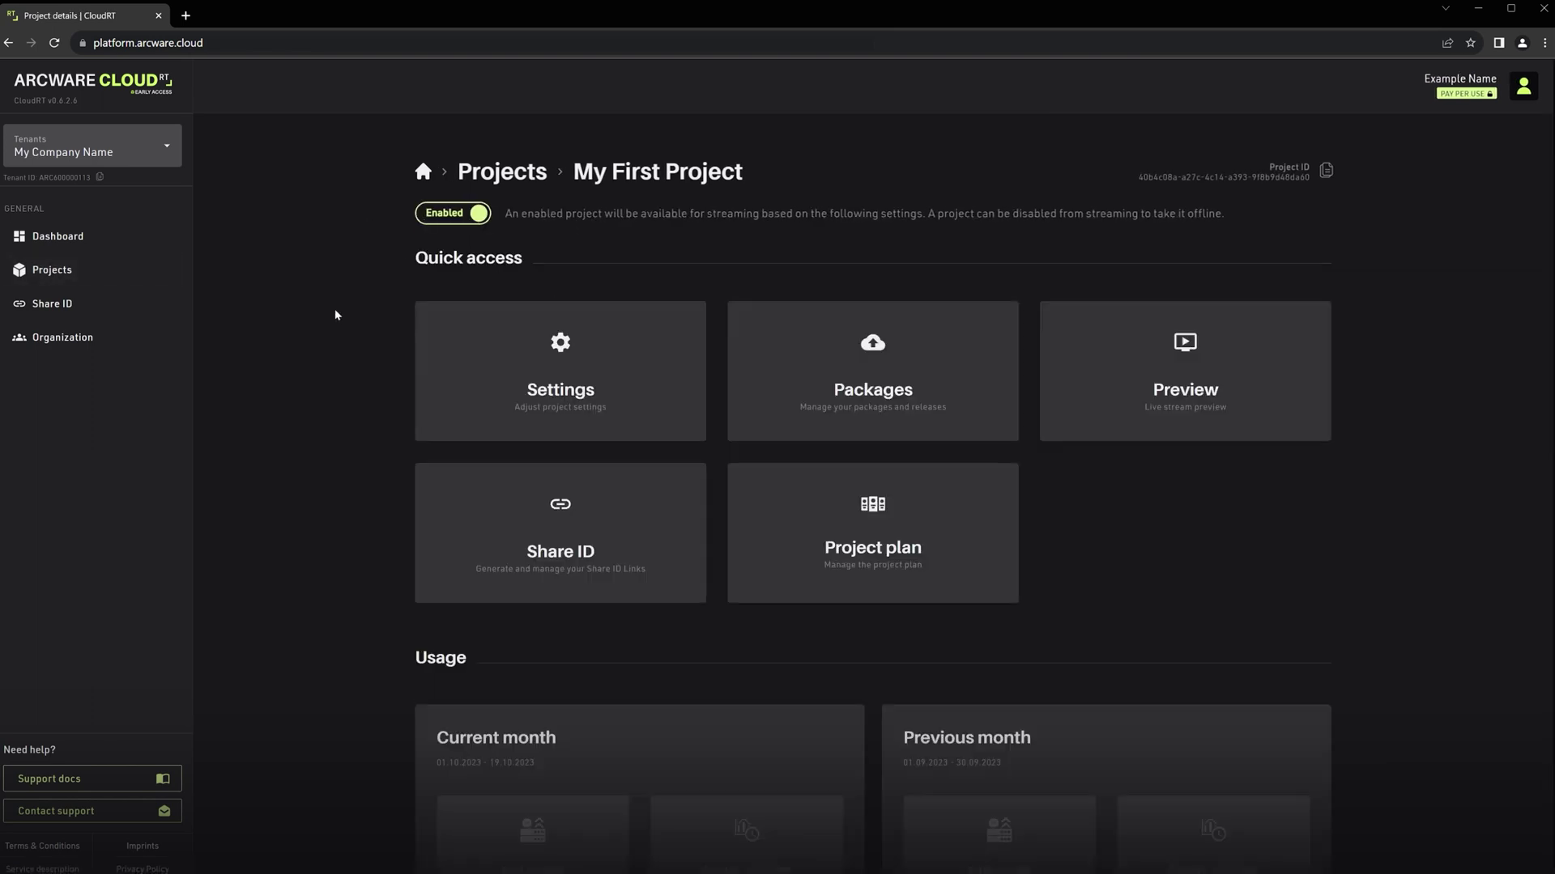